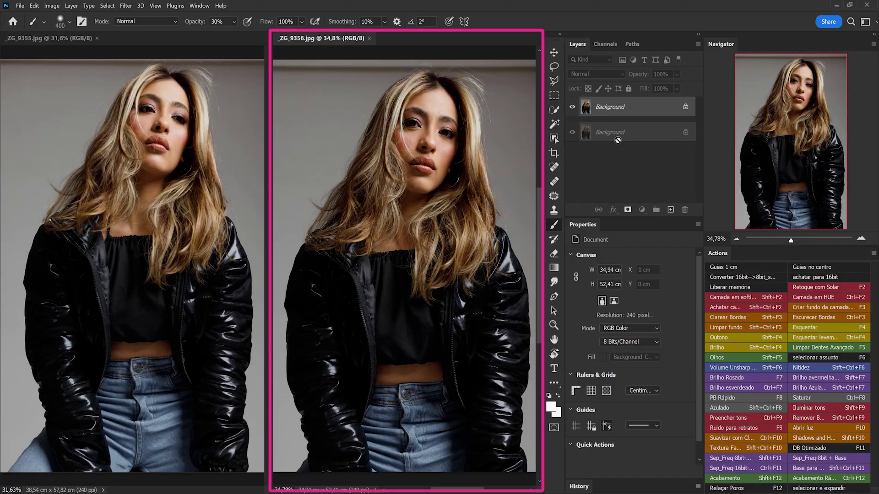
Drag the _ZG_9356 Background layer into _ZG_9355 so it becomes a new layer.
drag(531, 205, 177, 190)
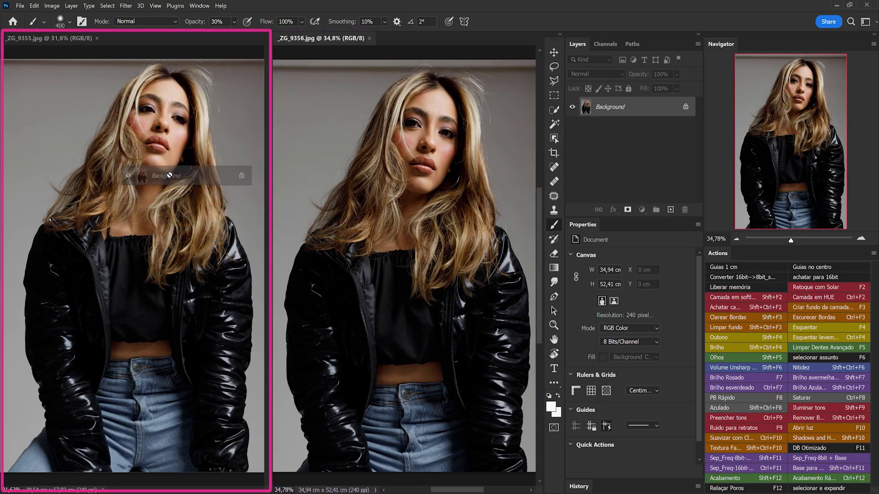
drag(176, 190, 165, 168)
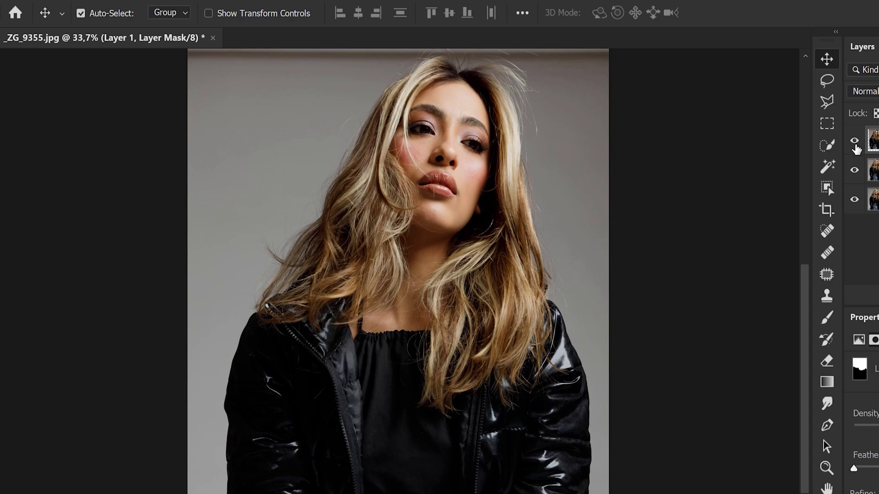
click(855, 143)
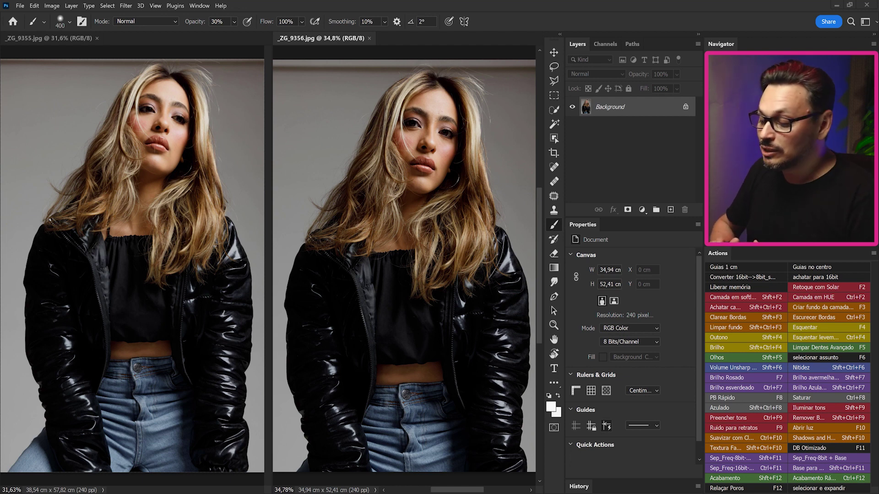
click(78, 39)
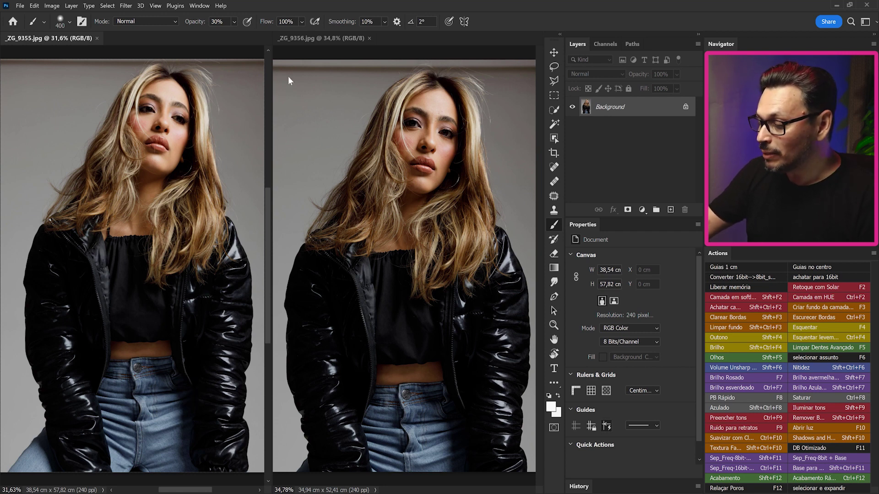
click(342, 40)
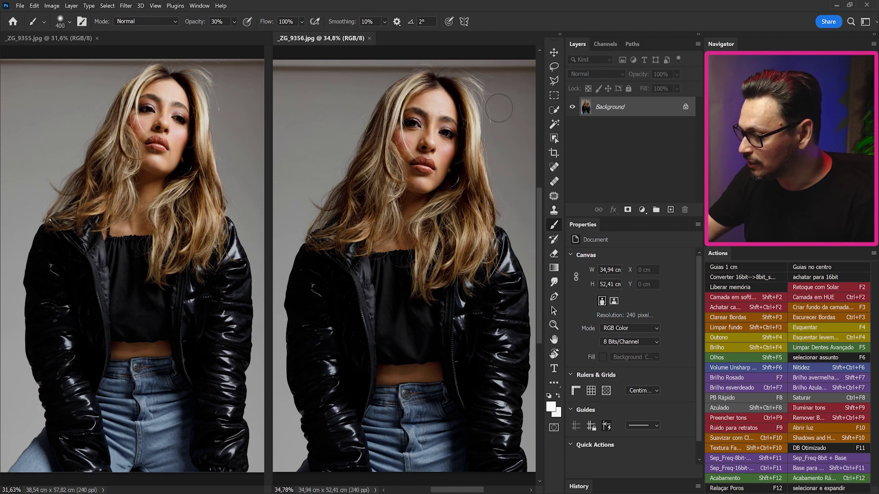
mouse_move(615, 108)
mouse_down()
mouse_move(296, 235)
mouse_move(169, 177)
mouse_up()
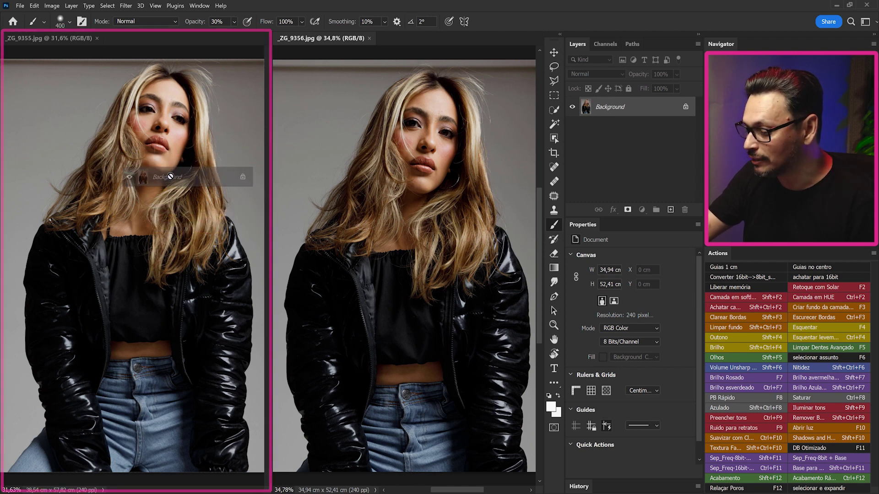
Drop the photo into _ZG_9355 as Layer 1, close _ZG_9356, and duplicate Background.
drag(170, 177, 165, 168)
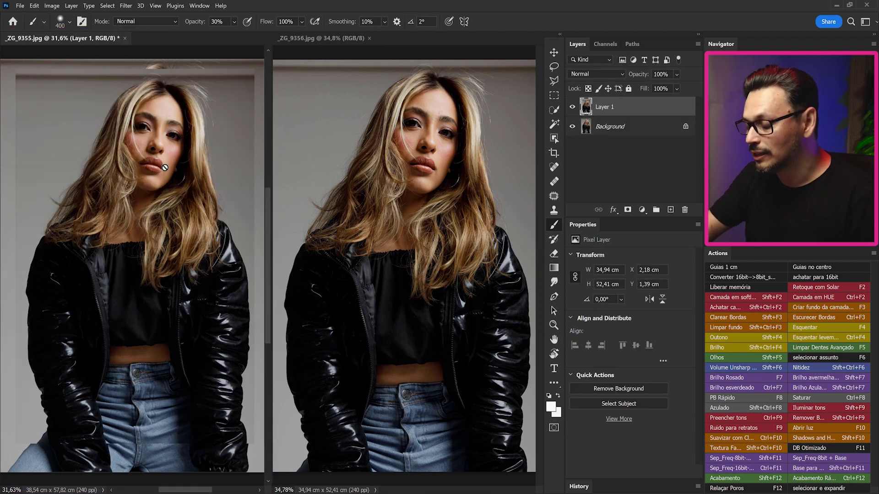
click(369, 38)
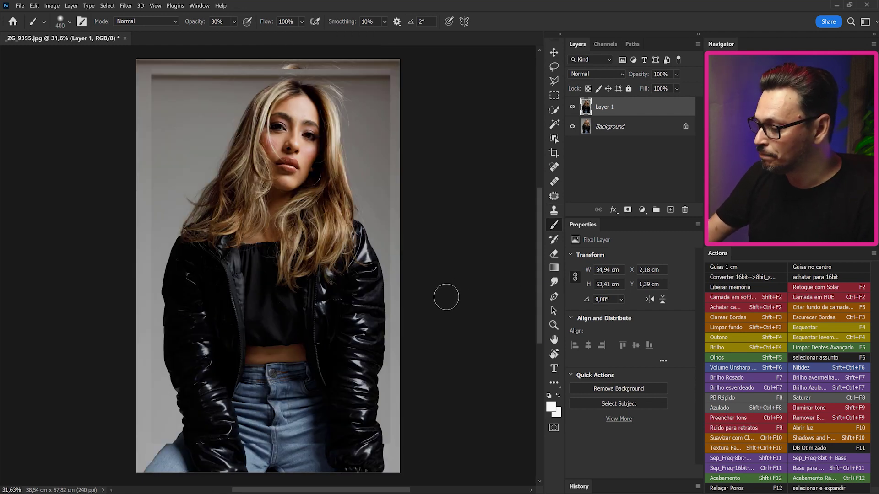
drag(639, 129, 671, 210)
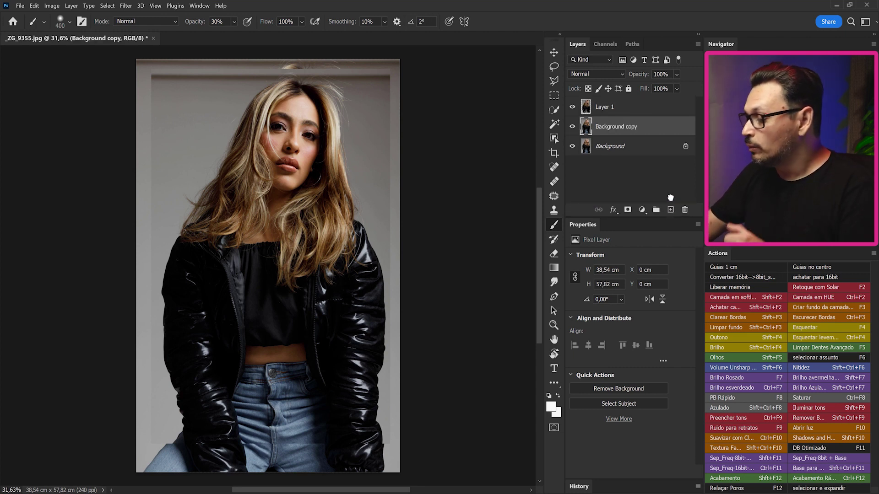
Lower Layer 1's opacity and free-transform it so the two faces line up.
click(588, 107)
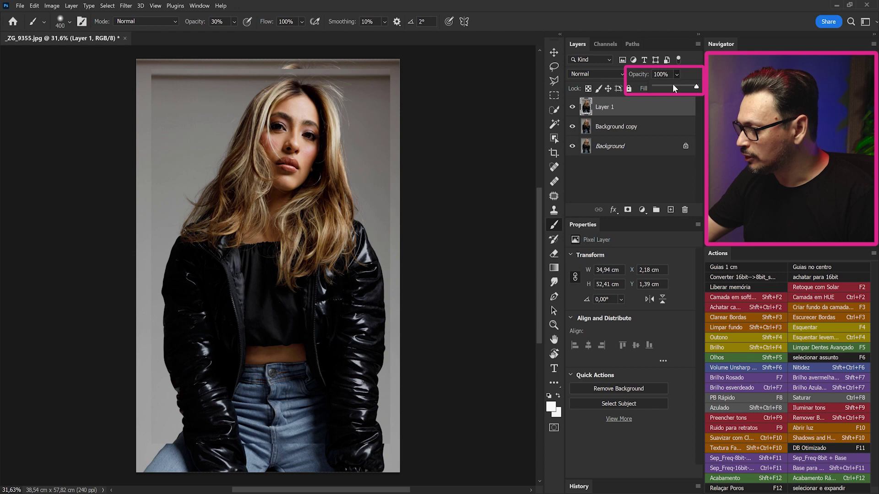
click(672, 88)
key(ctrl+t)
drag(341, 219, 345, 200)
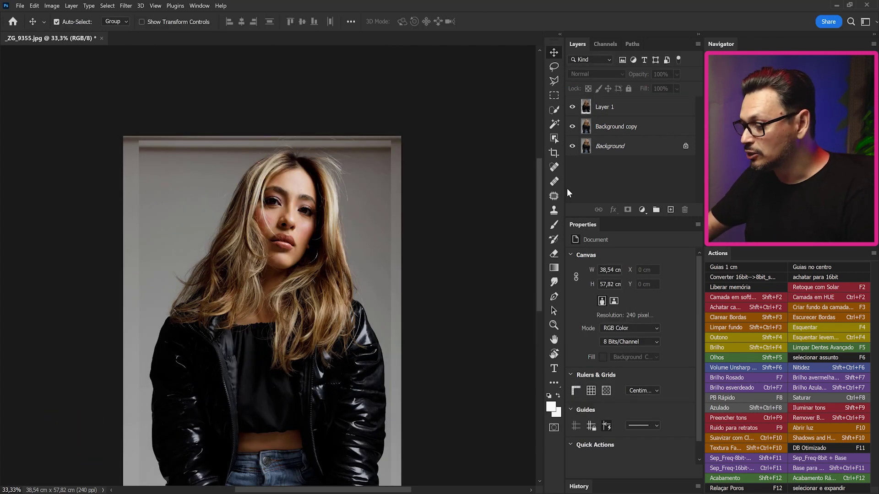
Set Layer 1 to Difference blending and move it until the faces cancel out.
click(607, 108)
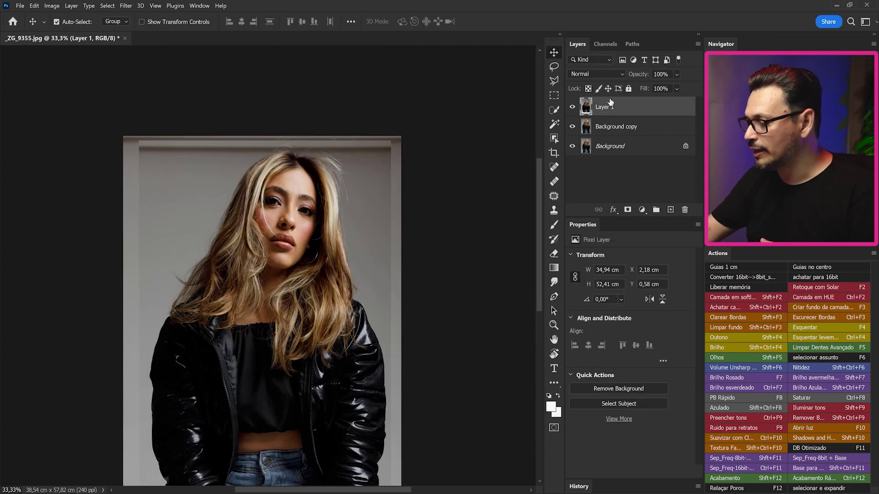
click(598, 72)
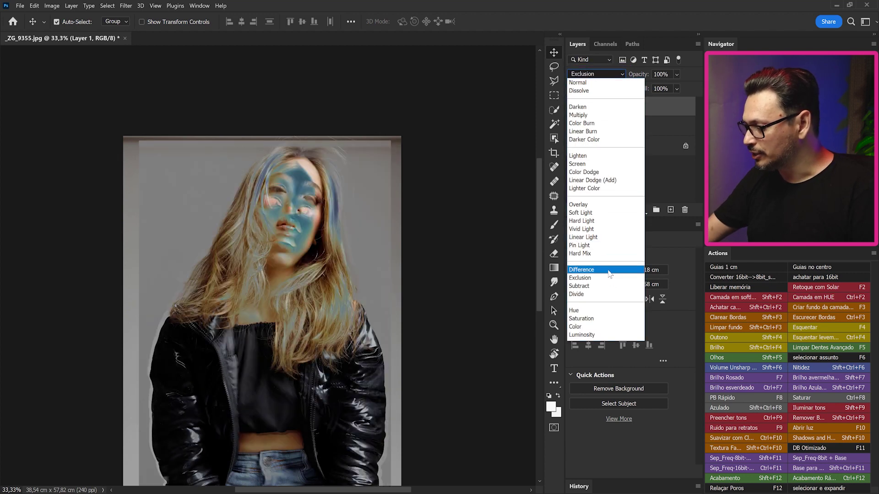
click(607, 270)
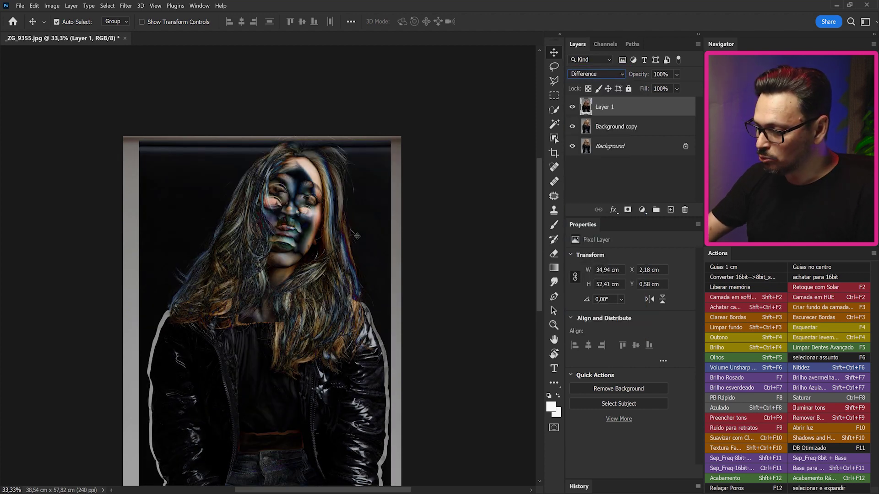
drag(315, 259, 314, 264)
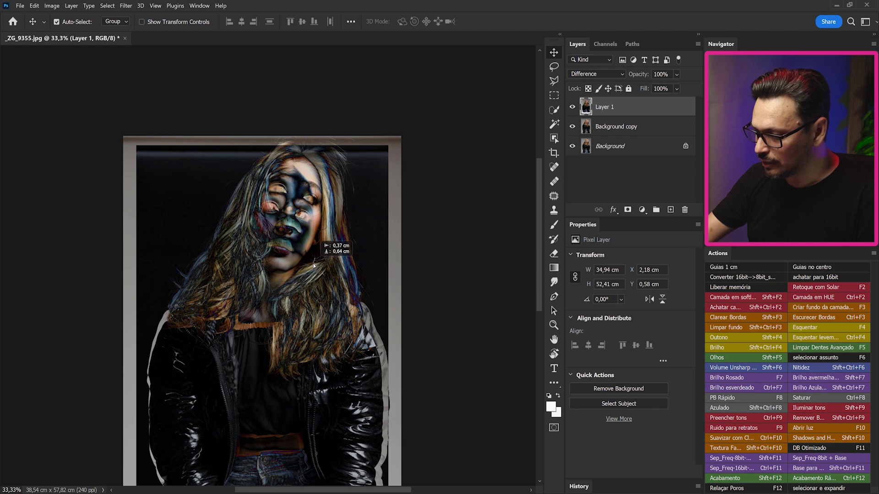
drag(314, 264, 308, 256)
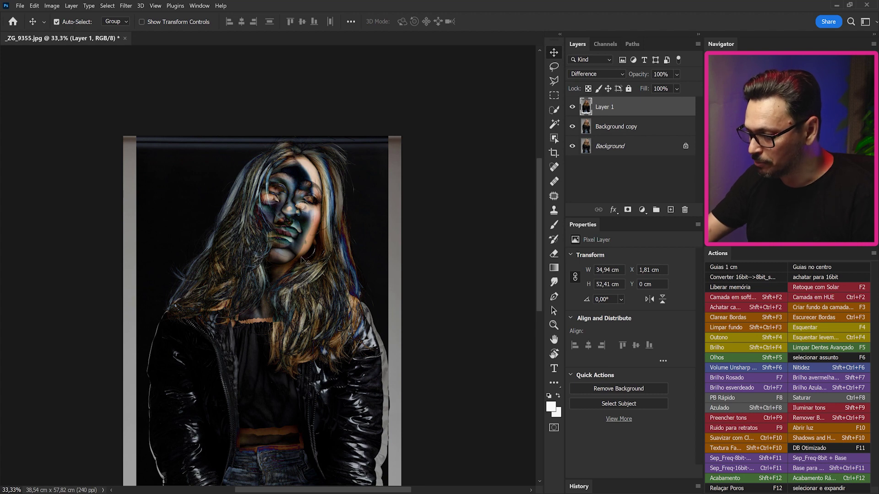
drag(290, 345, 290, 349)
Toggle Layer 1's visibility to compare, then return it to Normal blending.
click(572, 107)
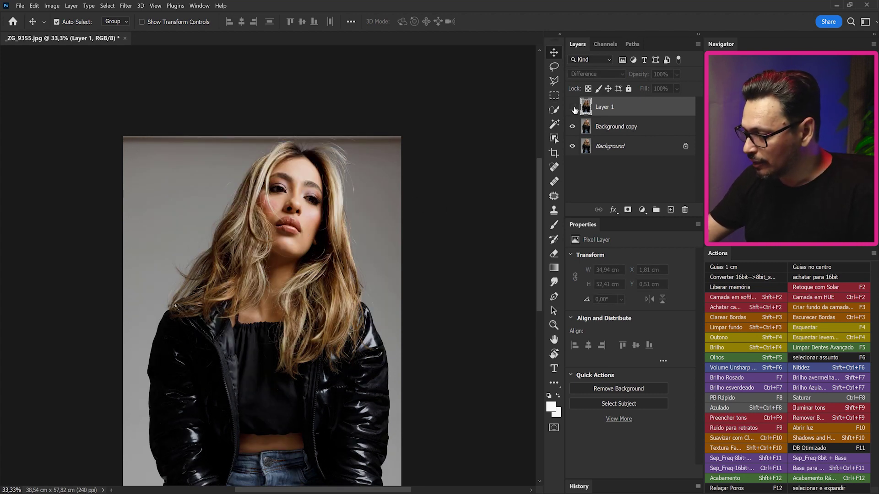
click(572, 106)
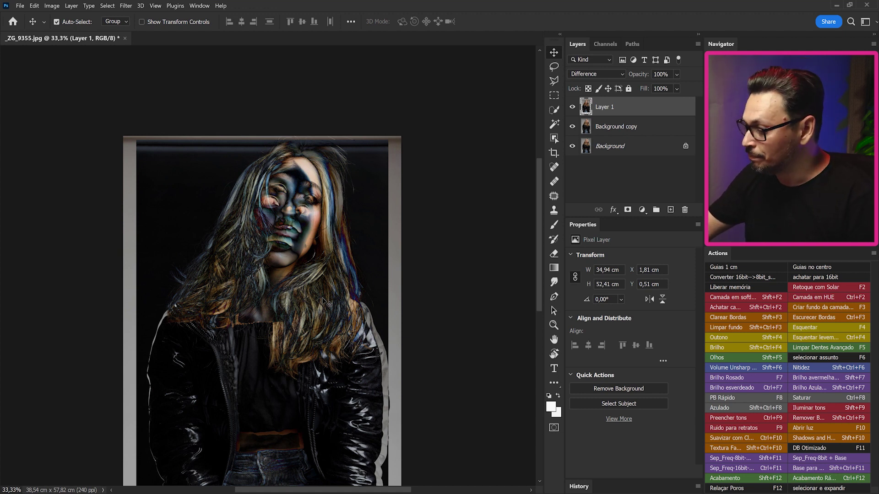
click(601, 79)
click(595, 85)
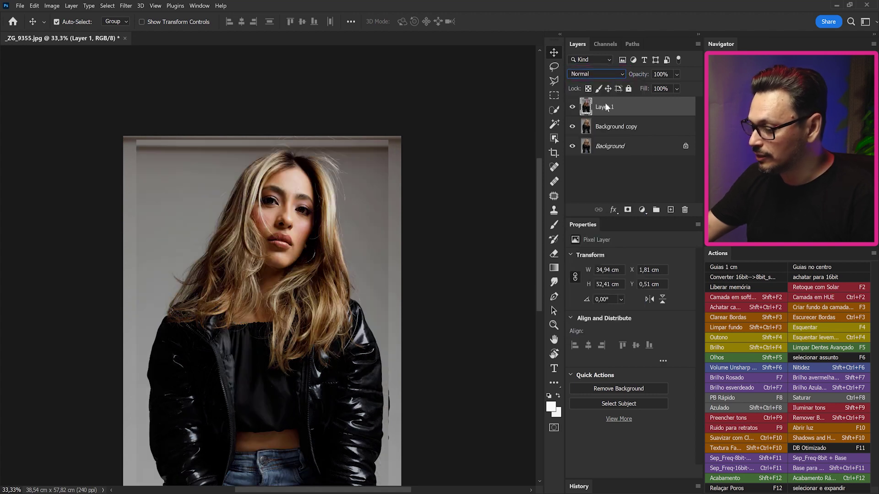
Toggle Layer 1's visibility twice to compare it with the portrait below.
click(572, 107)
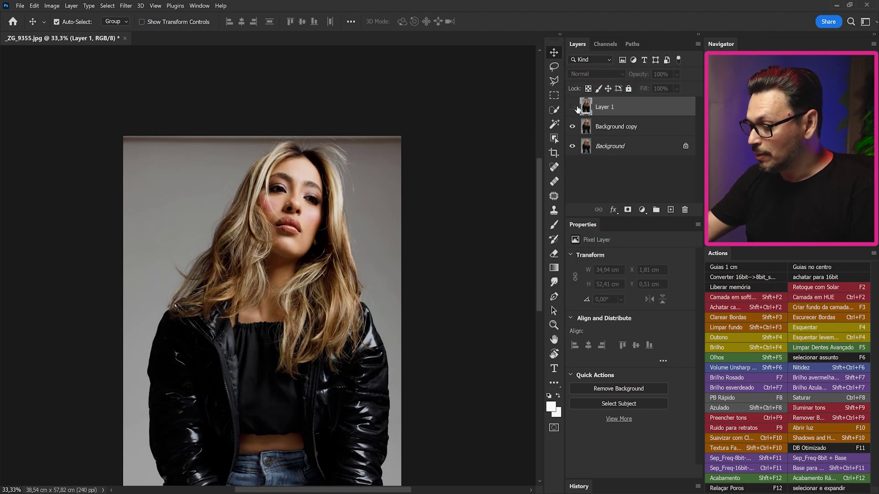
click(573, 107)
click(572, 107)
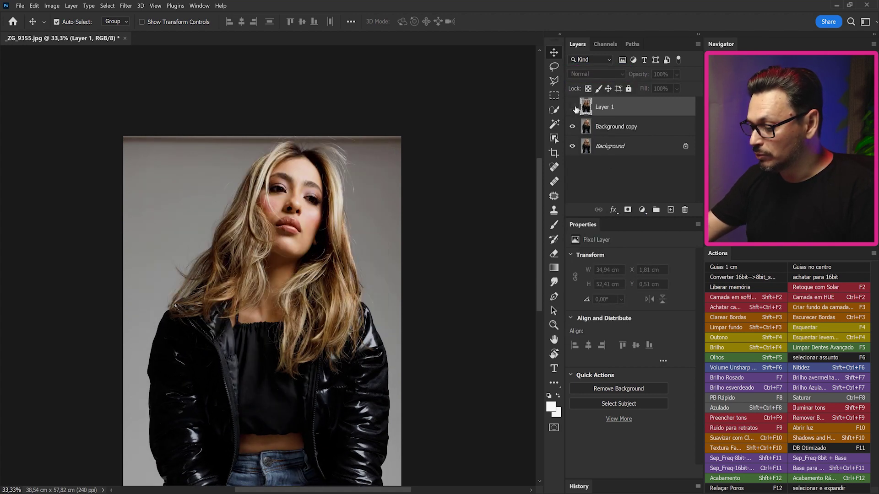
click(572, 107)
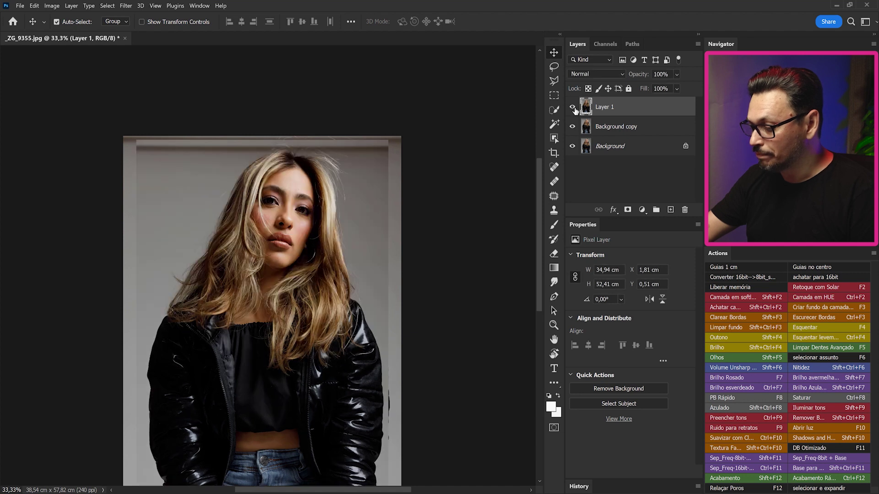
Lasso-select the hair from shoulder to shoulder and add a layer mask from it.
click(554, 67)
drag(366, 283, 368, 317)
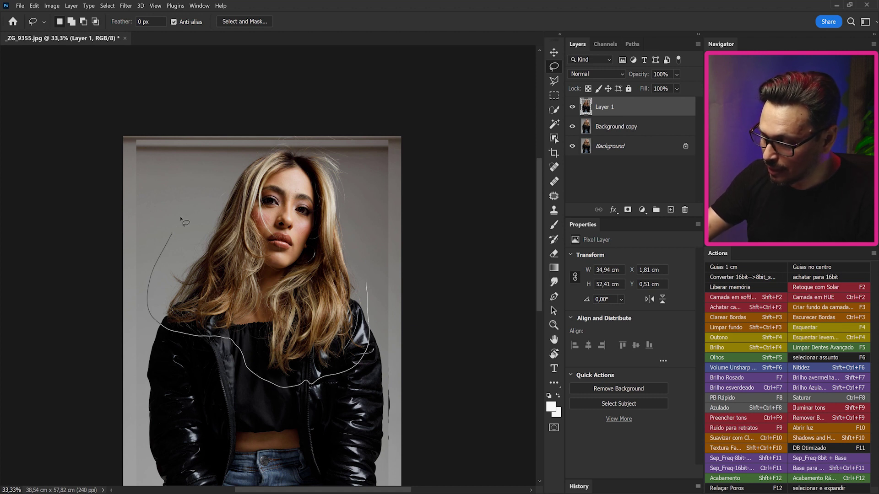
drag(181, 220, 369, 233)
drag(379, 284, 280, 123)
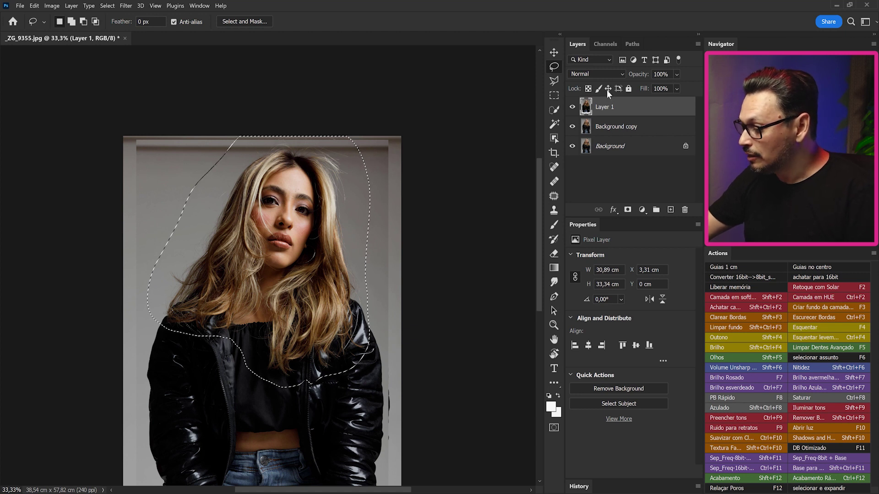
click(628, 210)
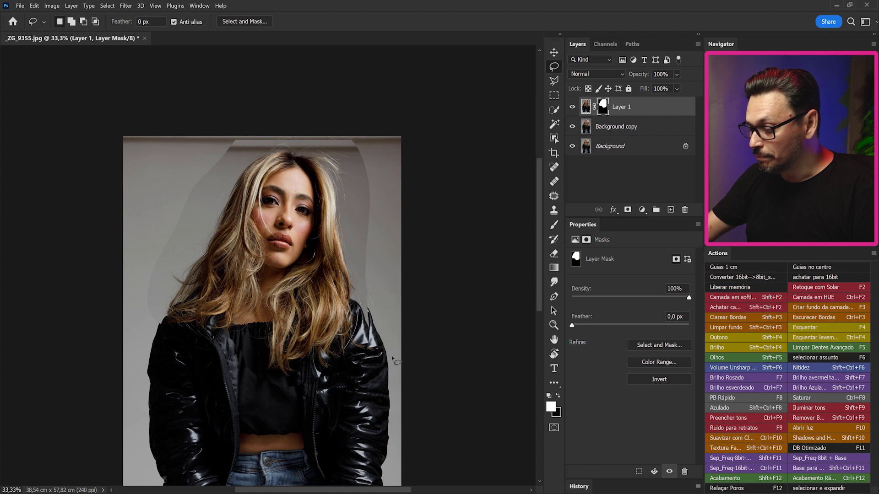
shift+click(601, 108)
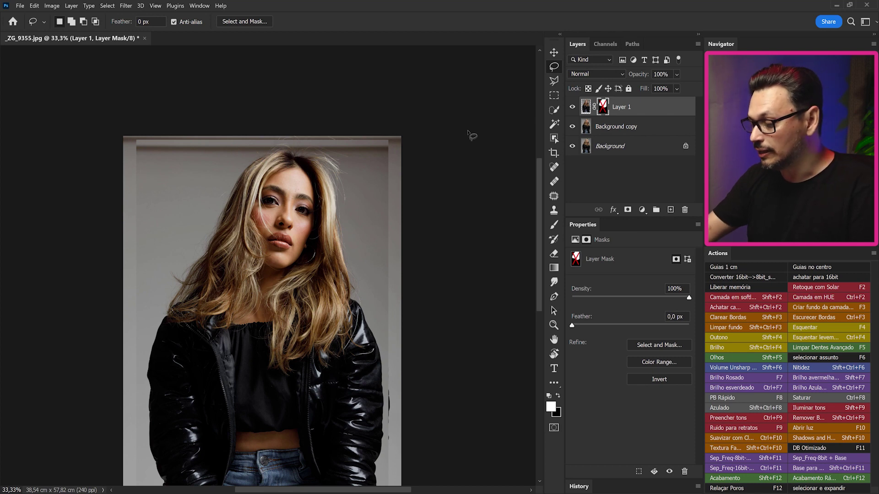
click(575, 107)
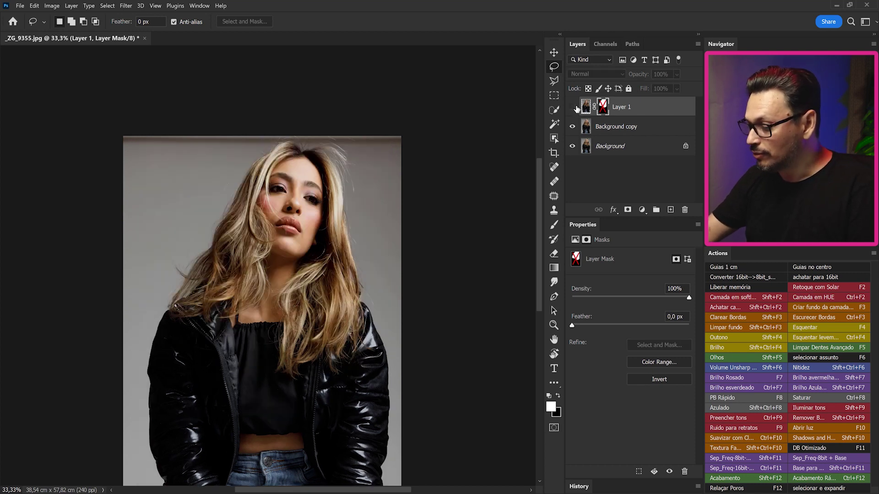
click(573, 107)
shift+click(602, 105)
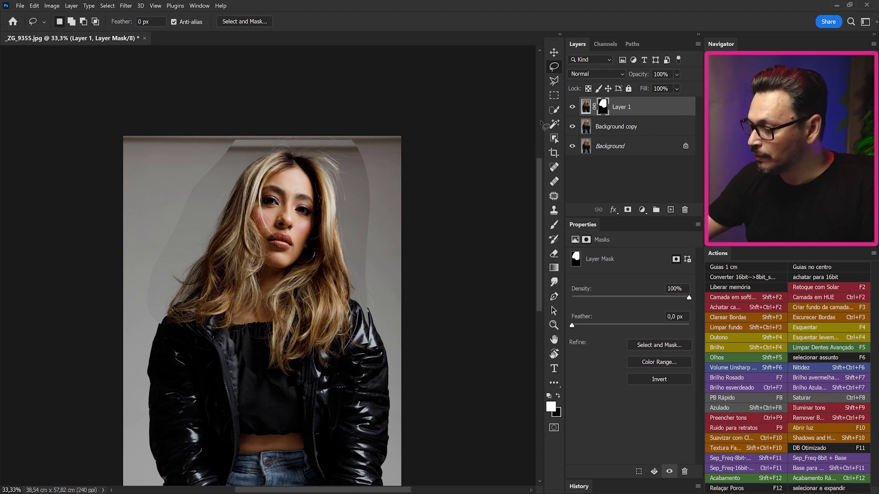
click(553, 226)
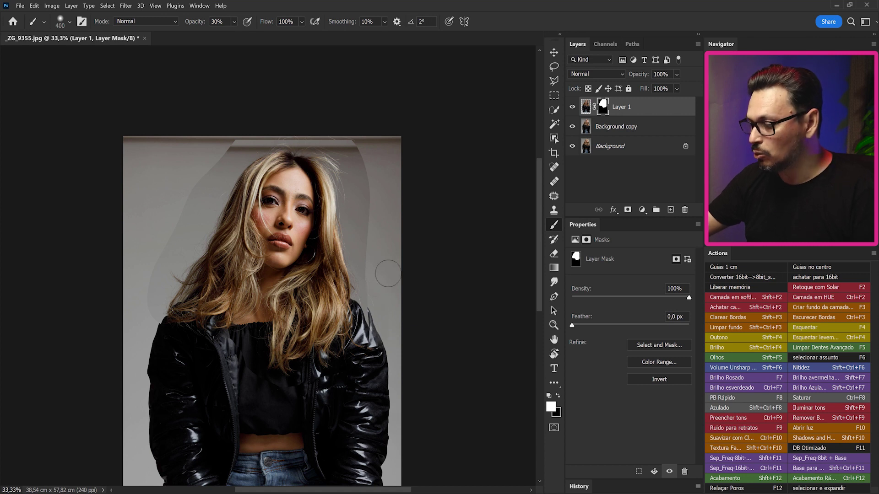
Paint the mask at 100% along the top edge and top-left corner, then shift Layer 1.
key(0)
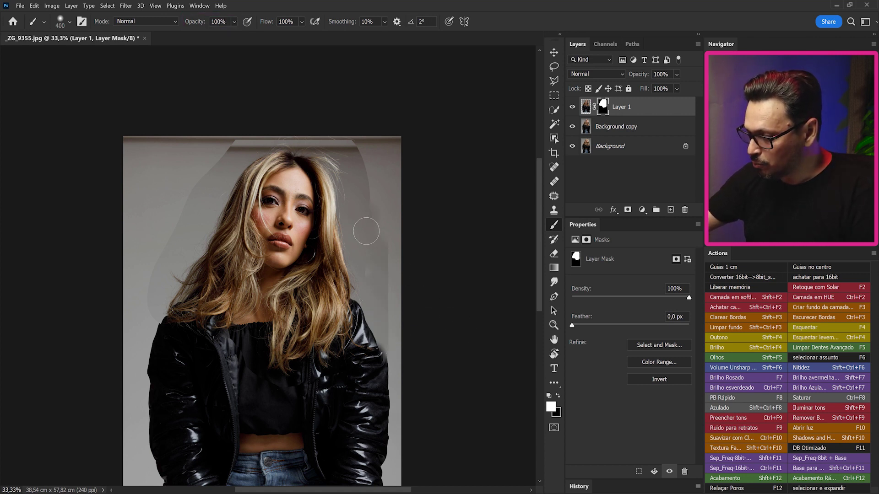
mouse_move(392, 196)
mouse_down()
mouse_move(293, 147)
mouse_move(247, 144)
mouse_move(192, 169)
mouse_move(204, 154)
mouse_up()
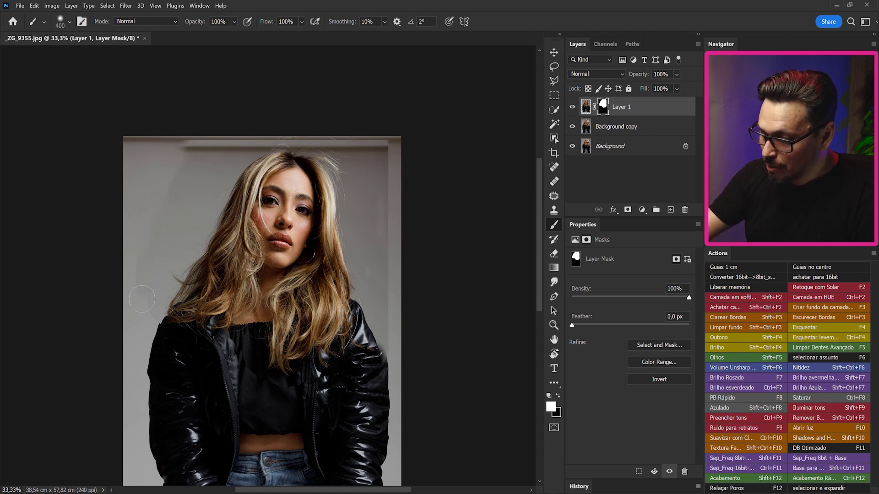
mouse_move(155, 181)
mouse_down()
mouse_move(194, 108)
mouse_move(129, 155)
mouse_move(128, 181)
mouse_up()
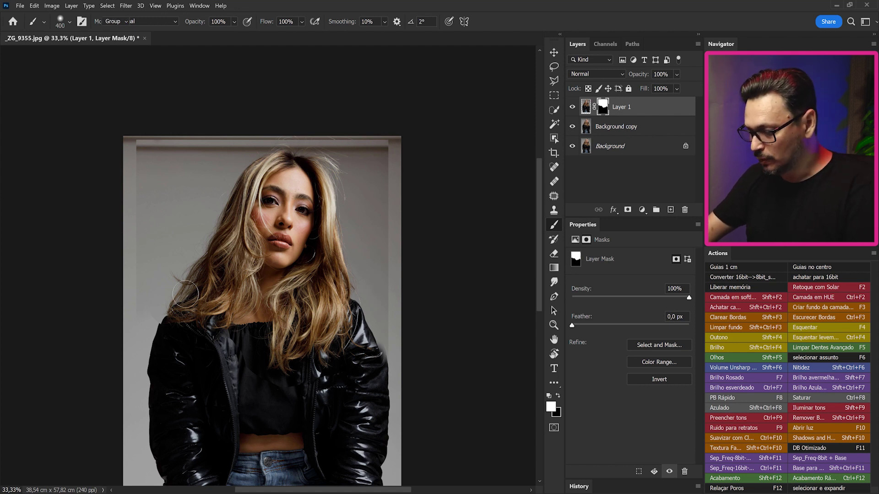
key(v)
drag(247, 288, 248, 290)
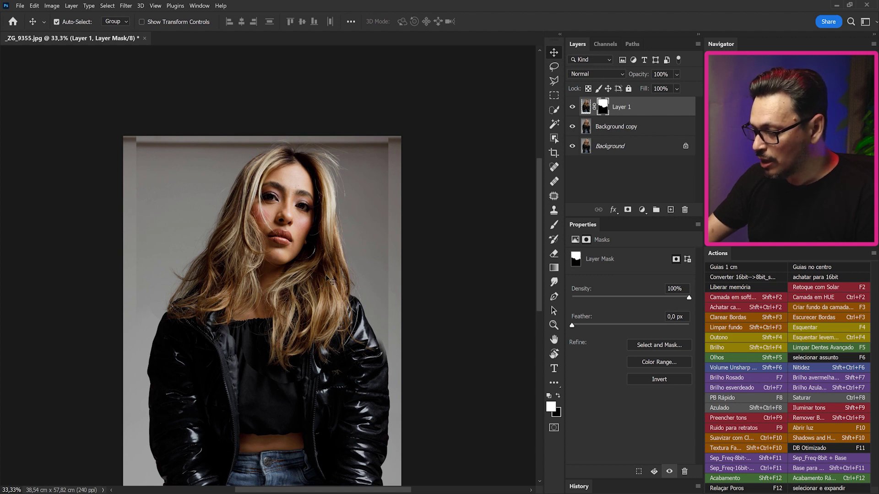
Scale Layer 1 up to about 102.54%, nudge it left, and commit the transform.
key(ctrl+t)
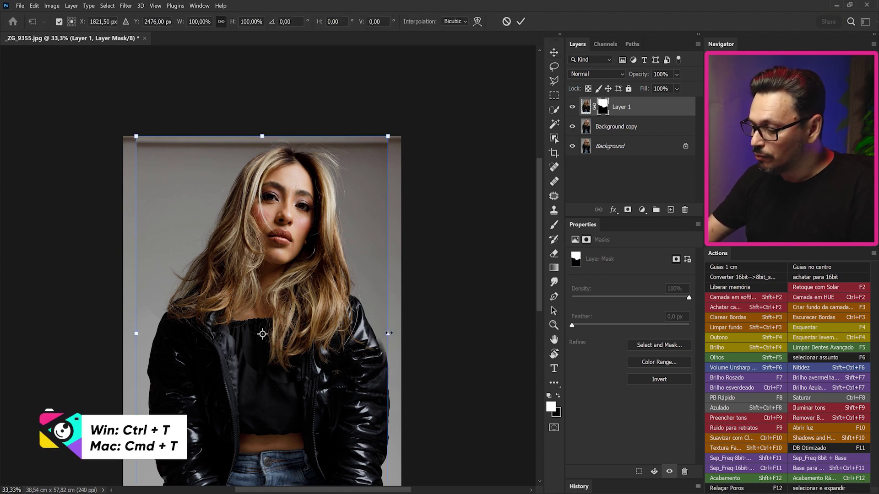
drag(388, 333, 394, 332)
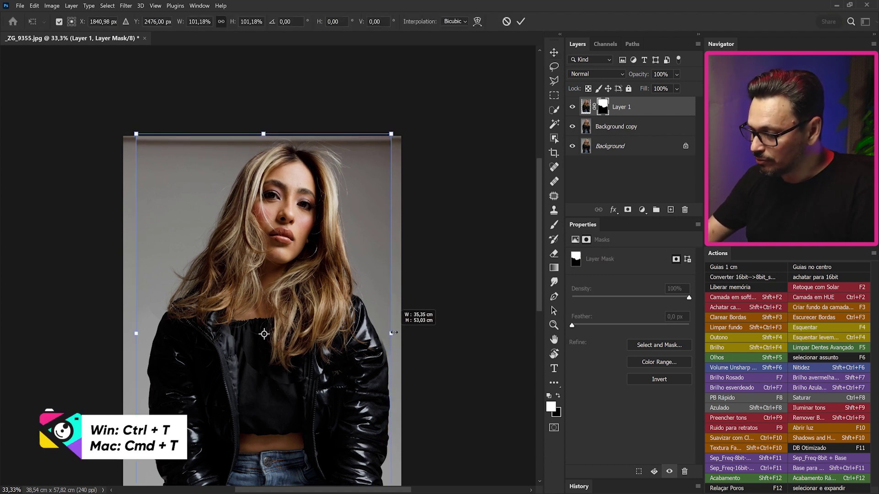
drag(396, 332, 398, 328)
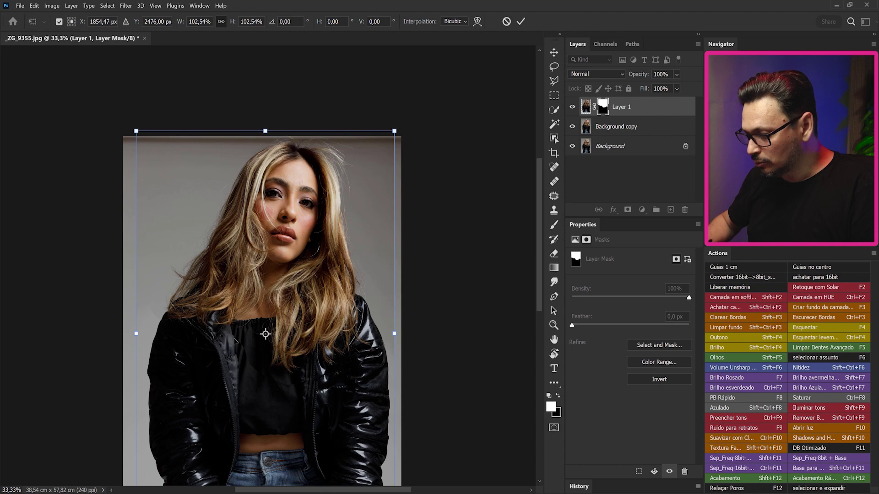
key(Left)
key(Left)
key(Left)
key(ctrl+plus)
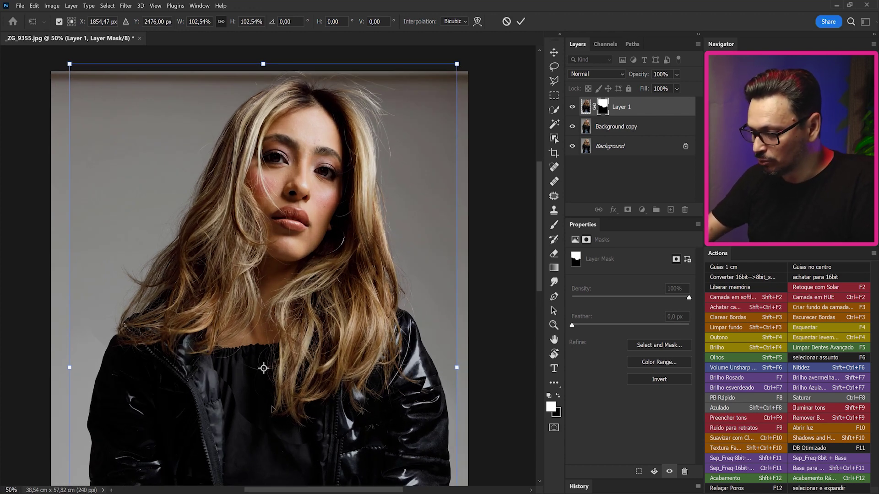
key(Return)
key(ctrl+0)
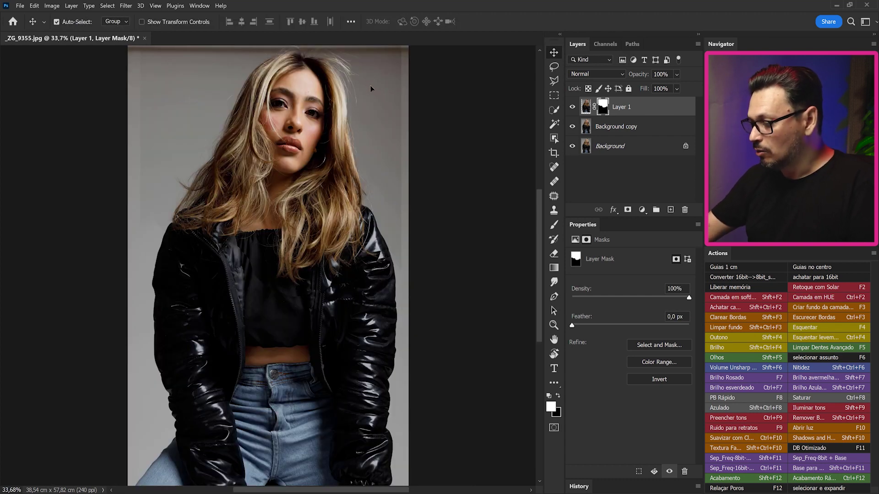
click(573, 107)
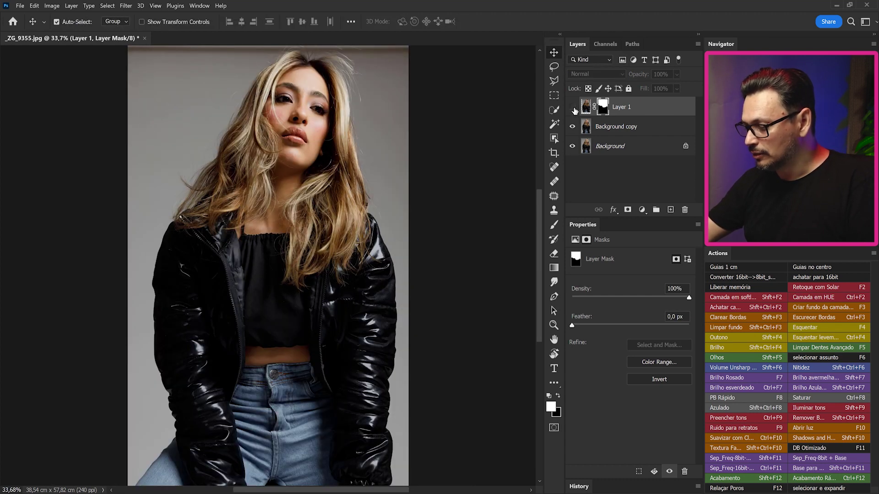
click(573, 108)
key(ctrl+plus)
key(ctrl+plus)
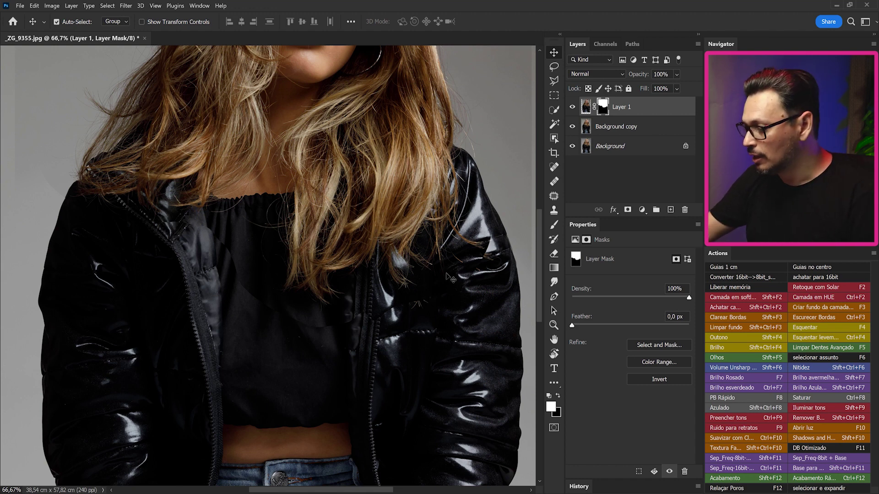
click(553, 225)
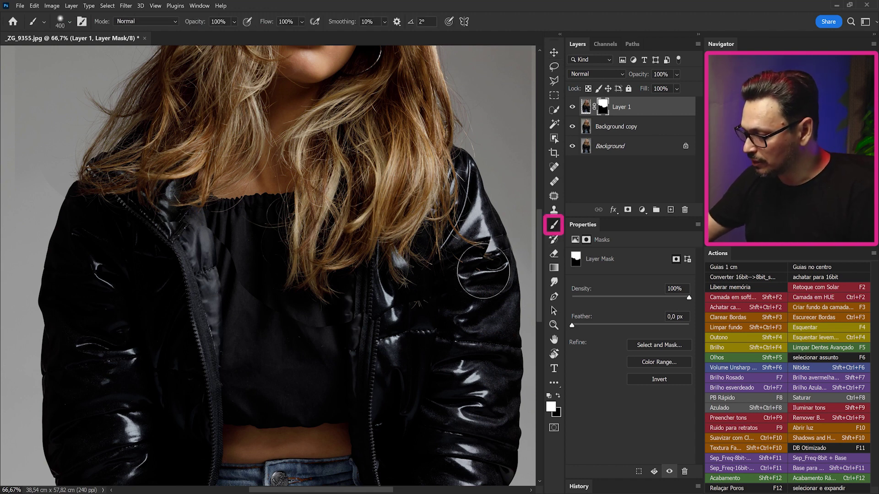
Shrink the brush to 175 and target Layer 1's pixels instead of its mask.
key(bracketleft)
key(bracketleft)
key(bracketleft)
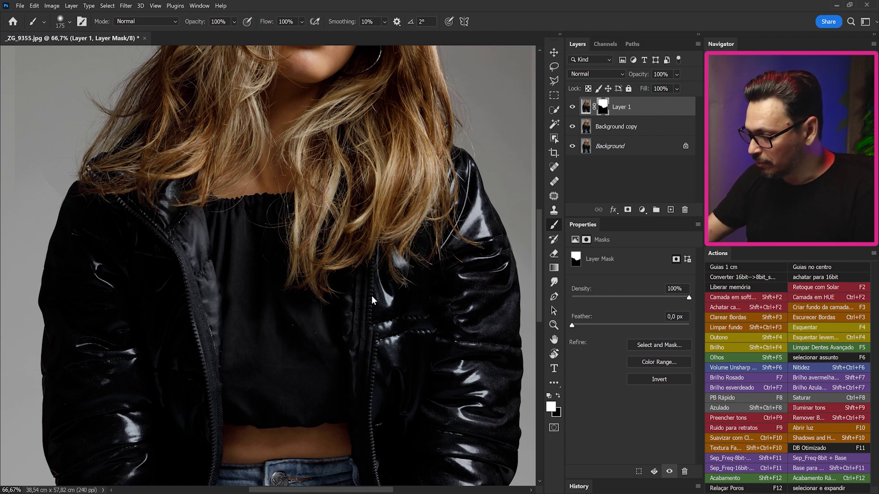
click(587, 109)
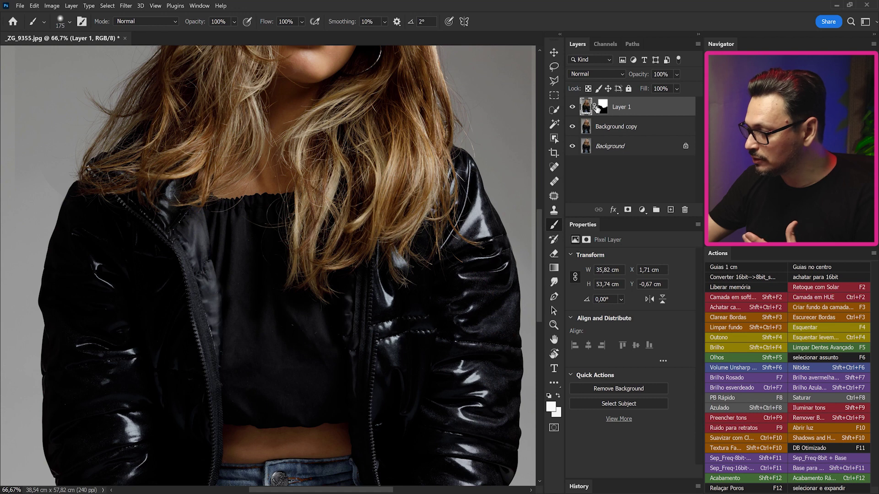
Free-transform Layer 1's image with the jacket and jeans in view, switching to Warp.
click(602, 107)
click(589, 107)
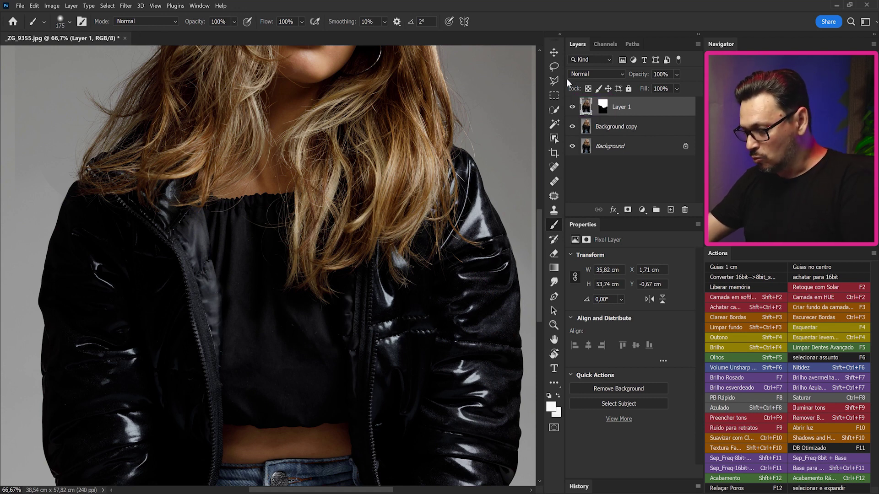
key(ctrl+t)
drag(418, 388, 378, 291)
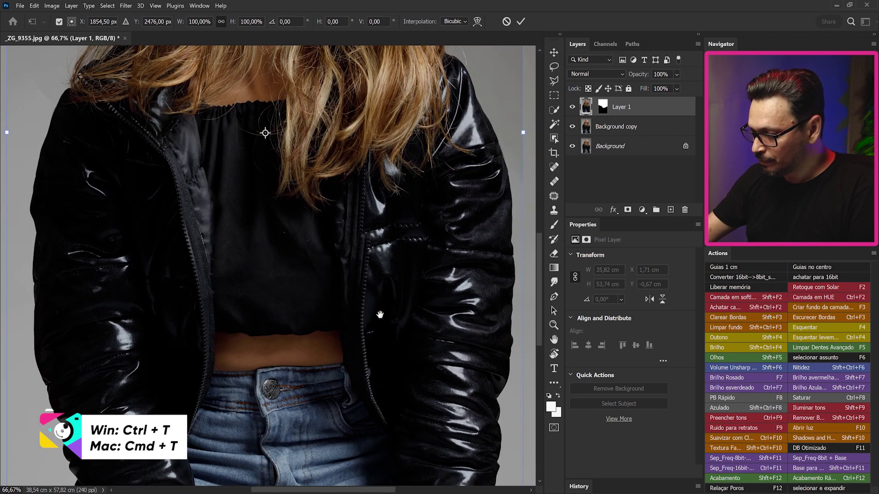
key(ctrl+minus)
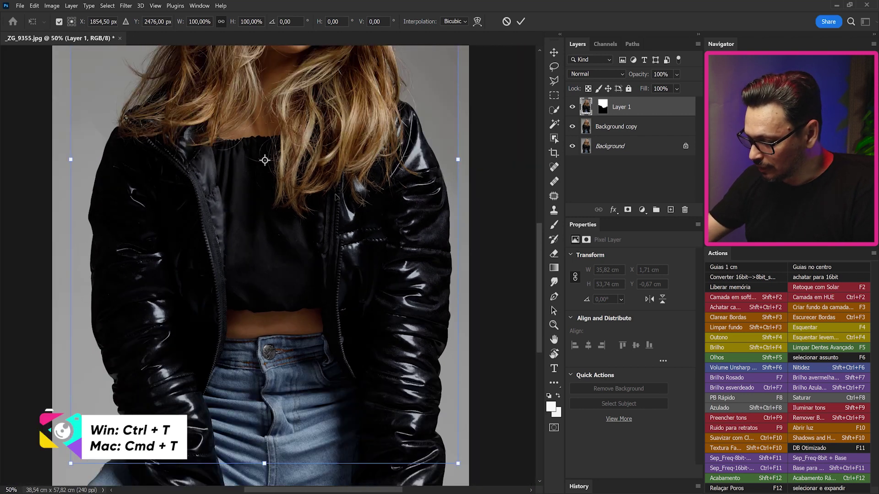
right_click(333, 198)
click(414, 332)
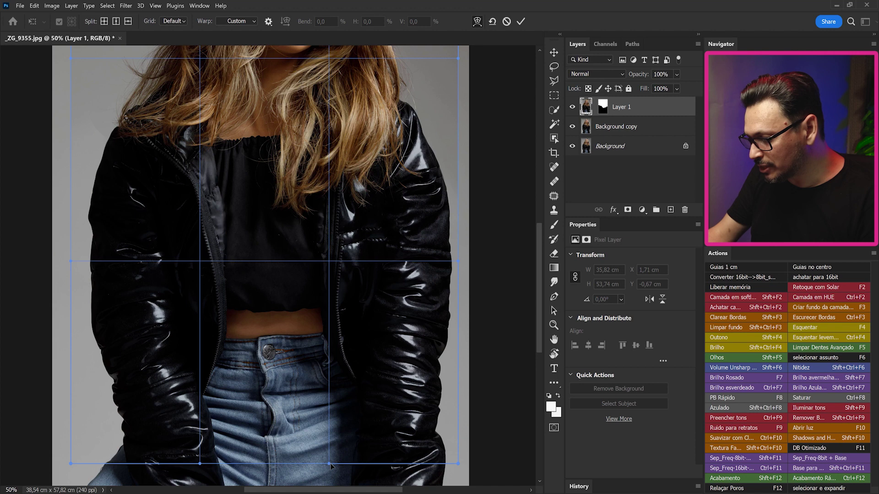
Warp Layer 1's lower middle rightward to align the jacket and jeans, then commit.
drag(332, 465, 388, 456)
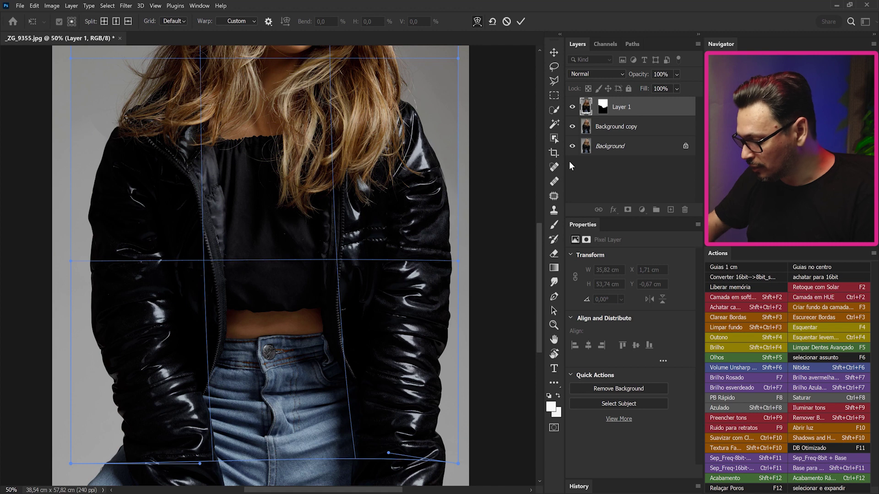
key(ctrl+h)
key(Return)
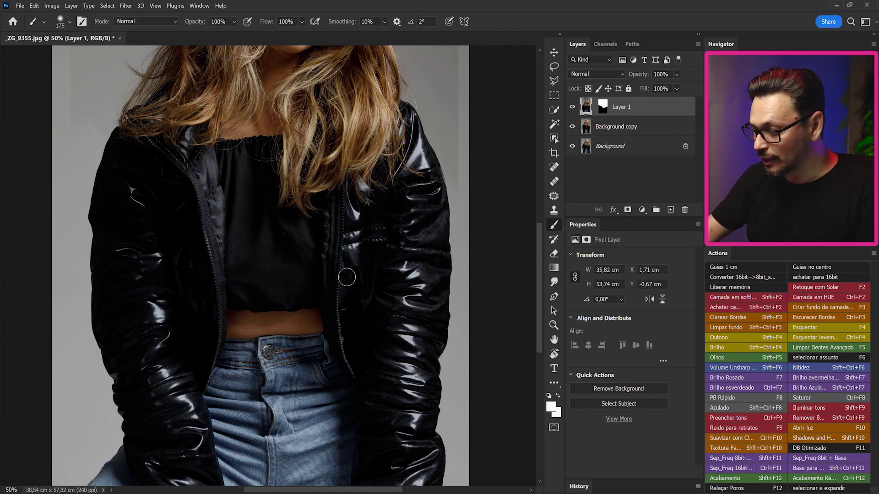
click(604, 106)
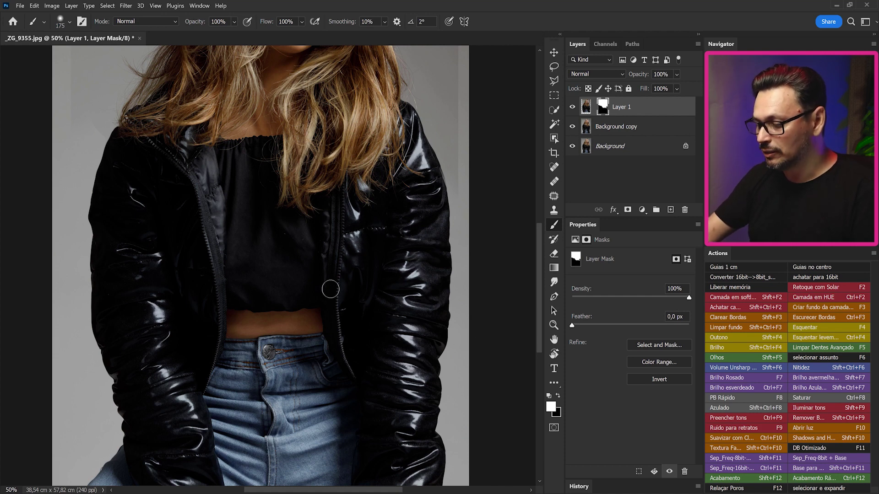
click(572, 106)
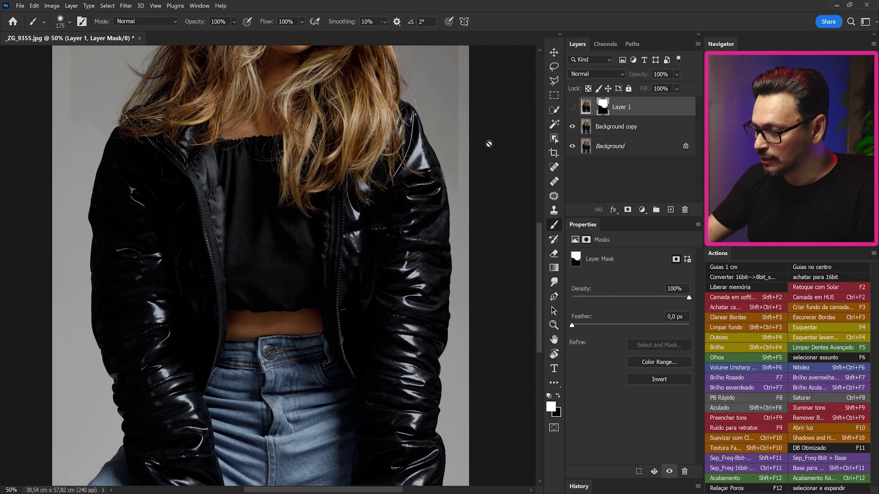
click(572, 107)
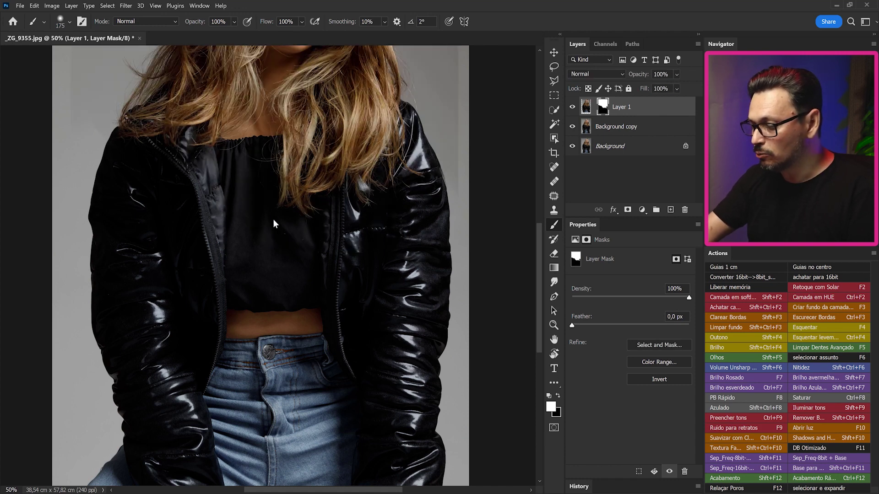
drag(259, 158, 350, 347)
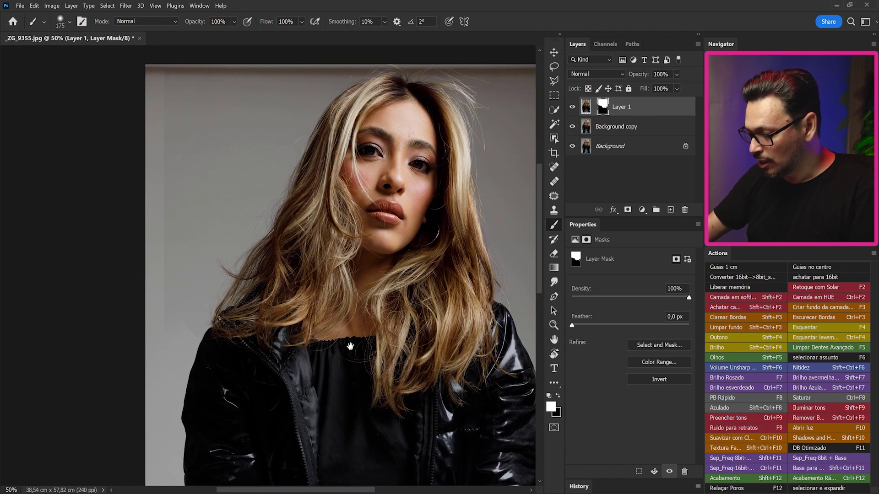
key(ctrl+minus)
Merge Layer 1 down into Background copy and toggle its visibility to compare.
key(ctrl+0)
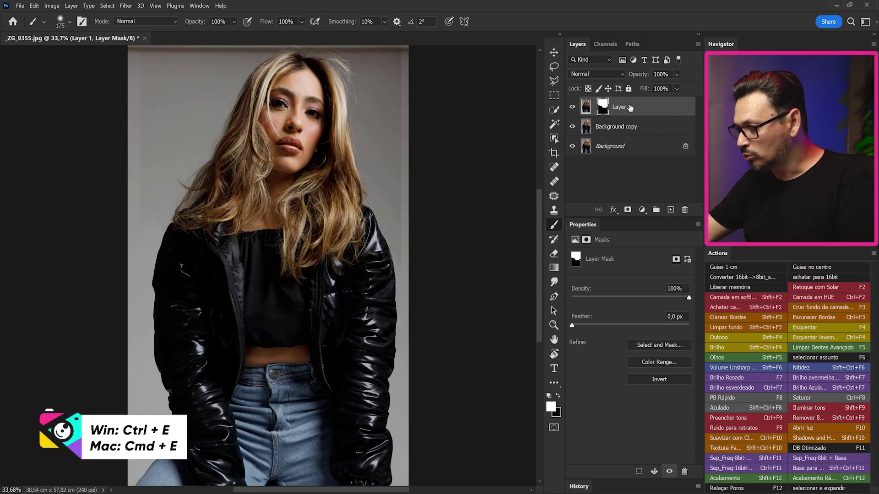
key(ctrl+e)
click(573, 107)
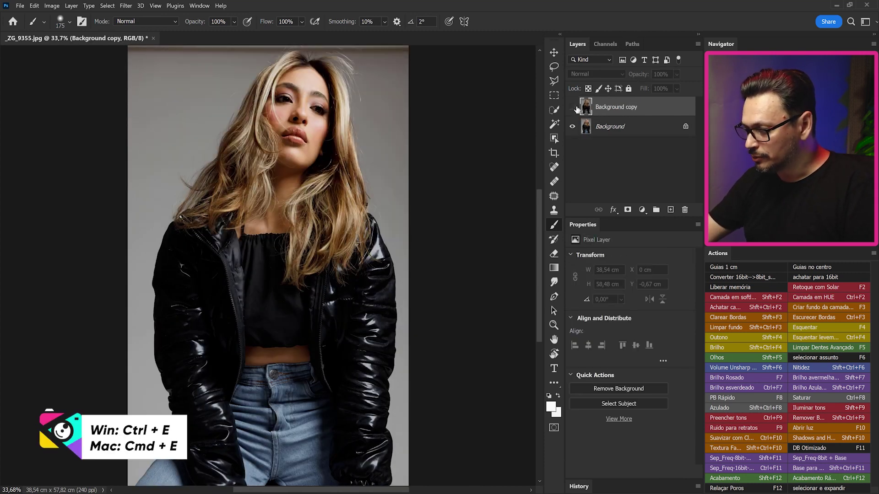
click(572, 107)
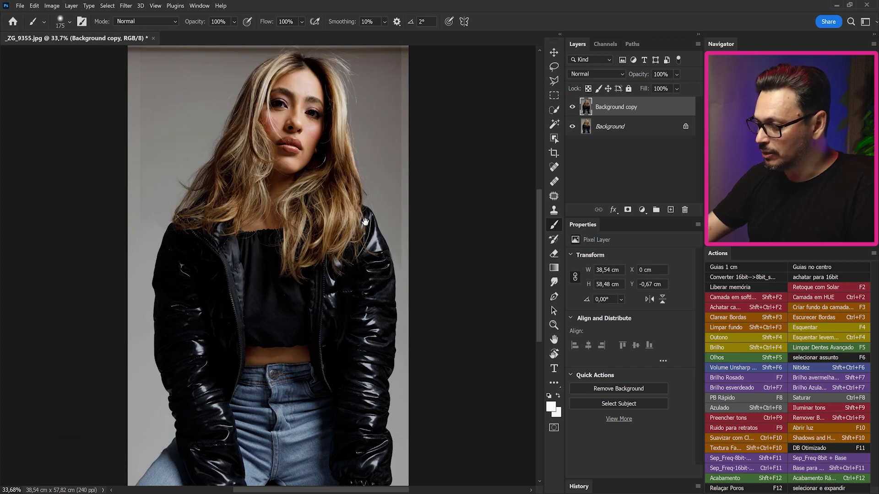
scroll(364, 222, up, 2)
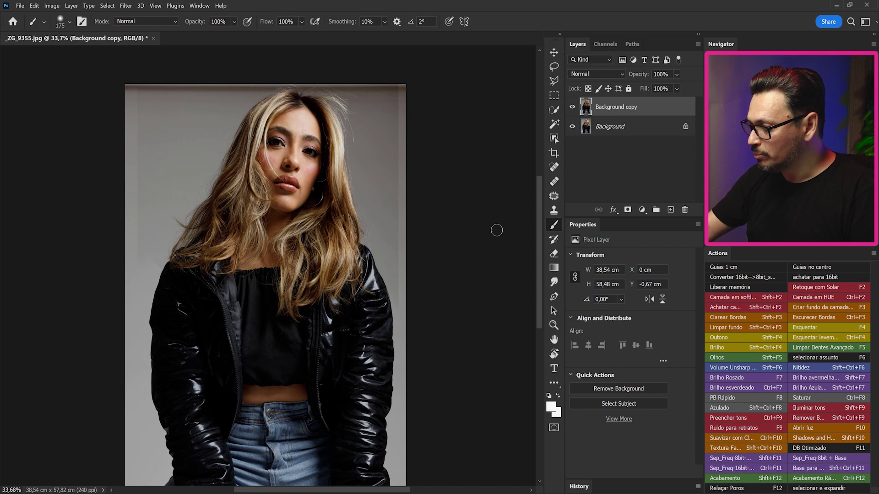
Lasso the right-edge strip, fill it with Content-Aware grey backdrop, and deselect.
click(554, 66)
drag(396, 75, 386, 199)
drag(397, 290, 409, 333)
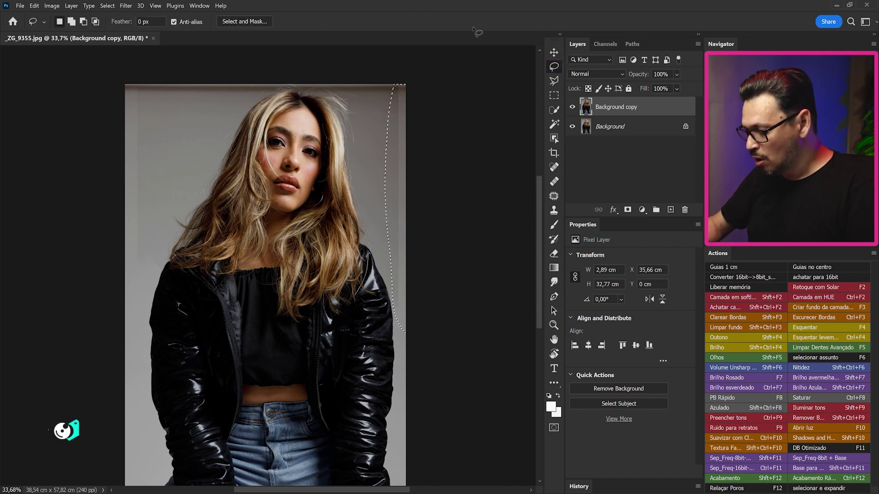
key(shift+BackSpace)
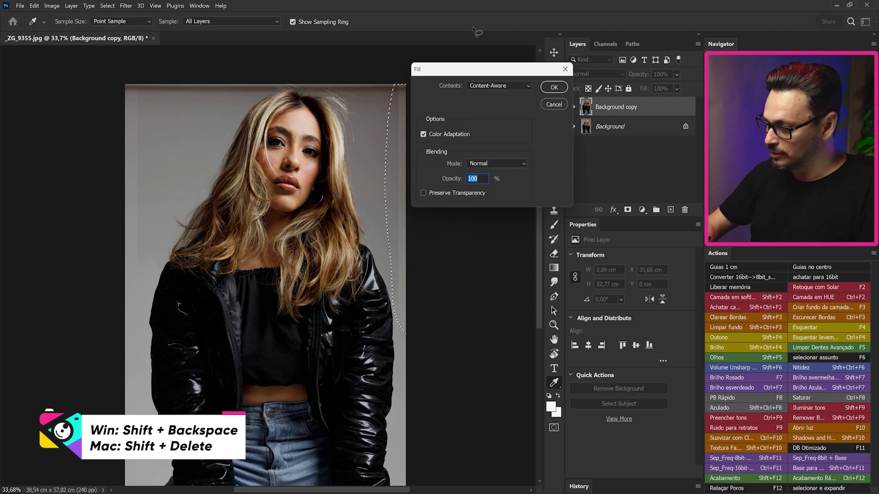
drag(497, 73, 477, 159)
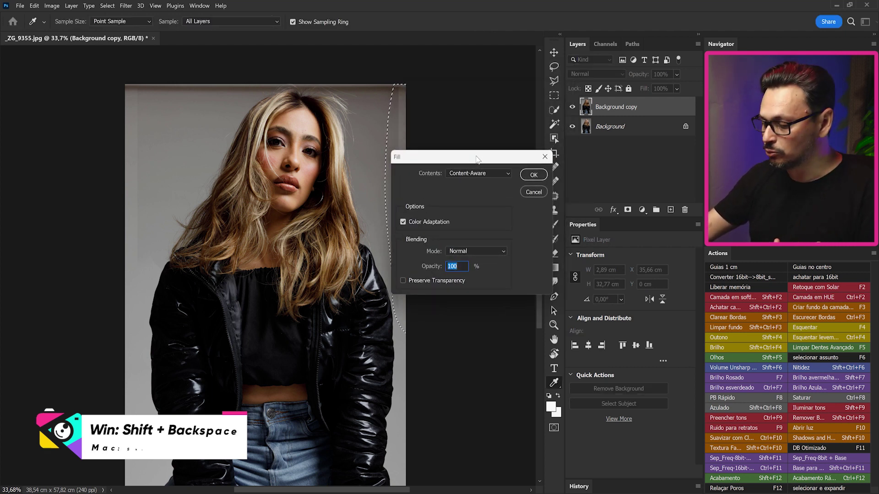
click(534, 173)
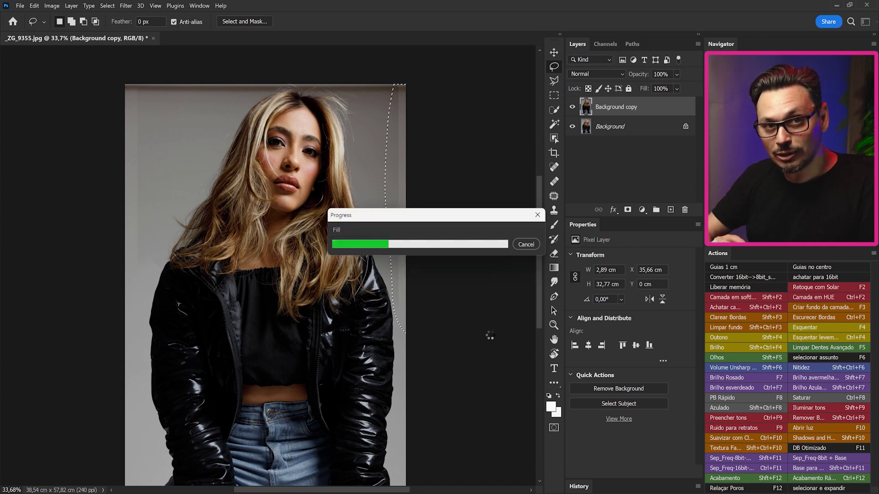
key(ctrl+d)
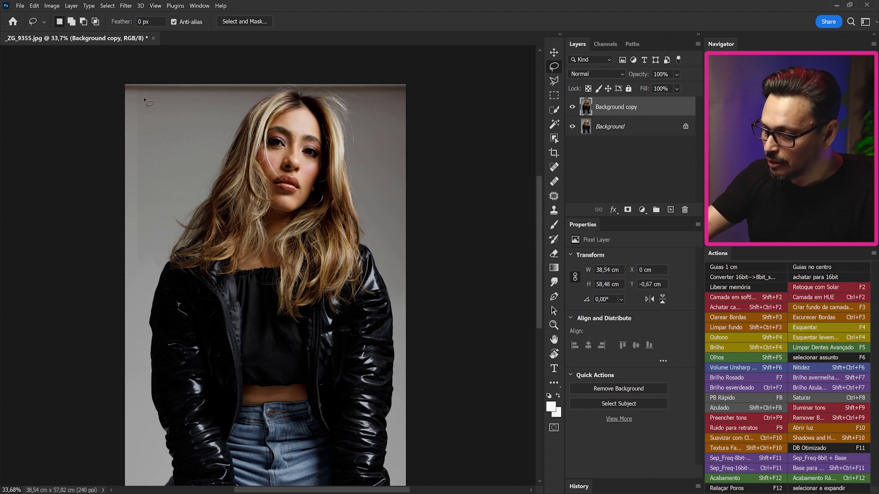
Lasso the left edge plus the top-left corner and content-aware fill them with grey backdrop.
drag(113, 166, 125, 311)
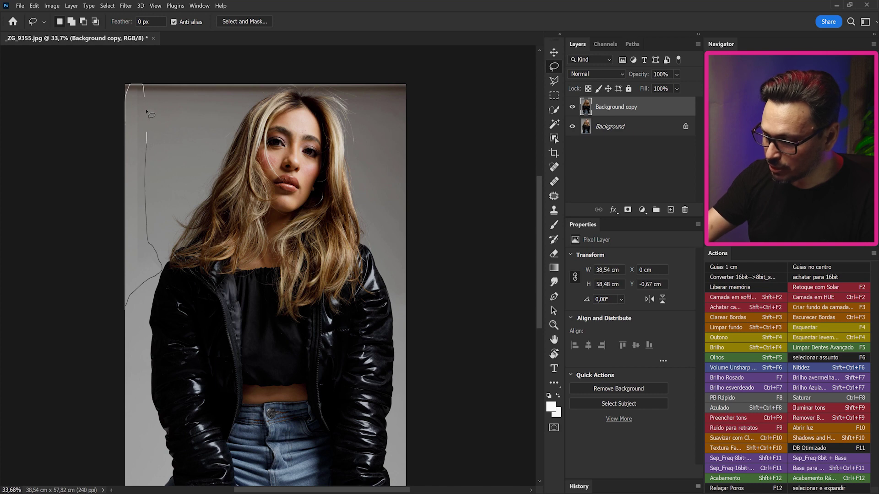
drag(149, 115, 146, 99)
key(ctrl+plus)
key(ctrl+plus)
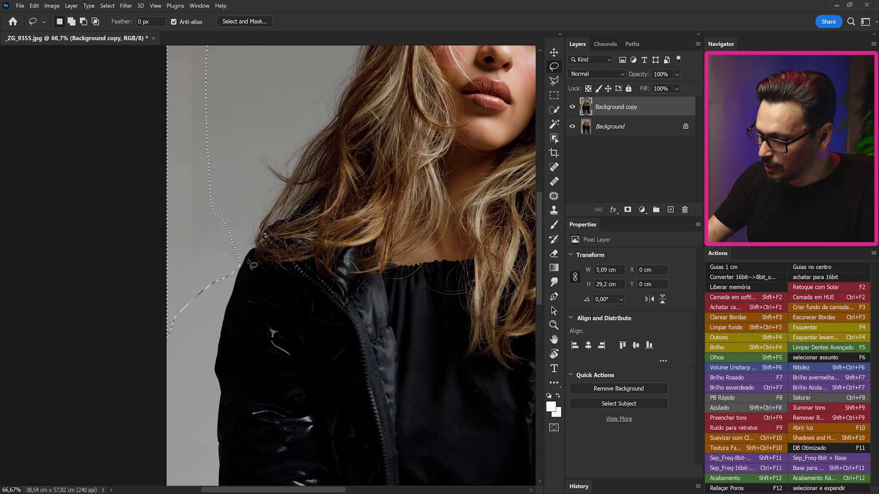
drag(255, 260, 274, 364)
drag(231, 106, 239, 123)
key(ctrl+0)
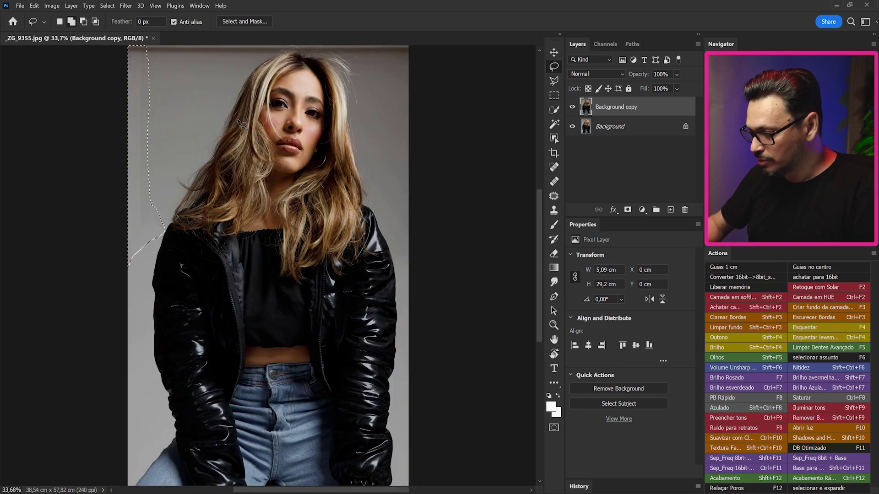
key(shift+F5)
key(Escape)
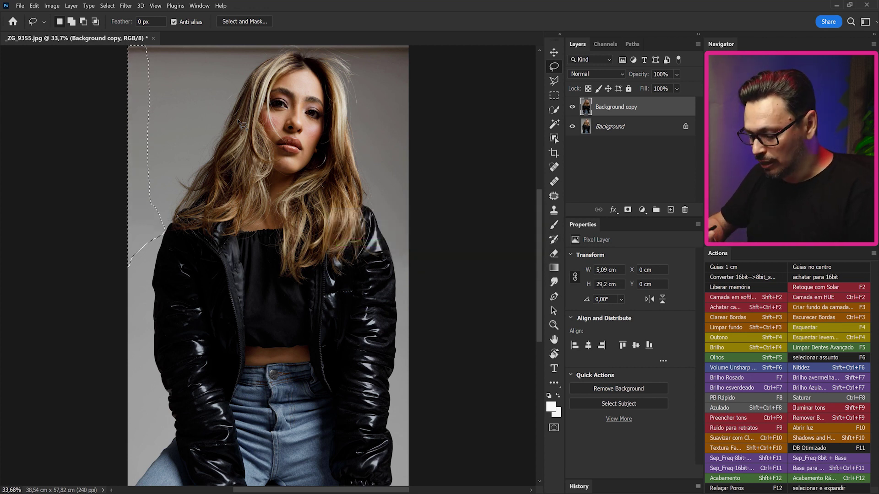
drag(361, 188, 428, 187)
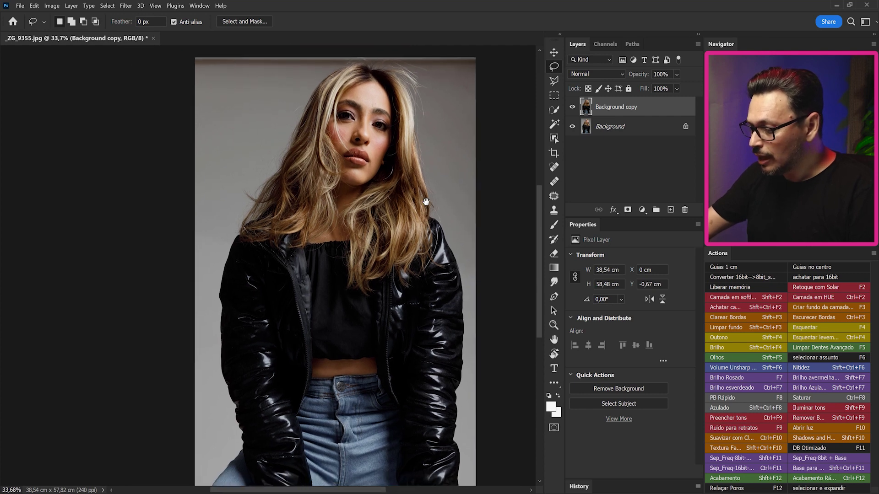
Zoom in on the hair and shoulder and patch the leftover edge beside the jacket.
scroll(428, 187, up, 3)
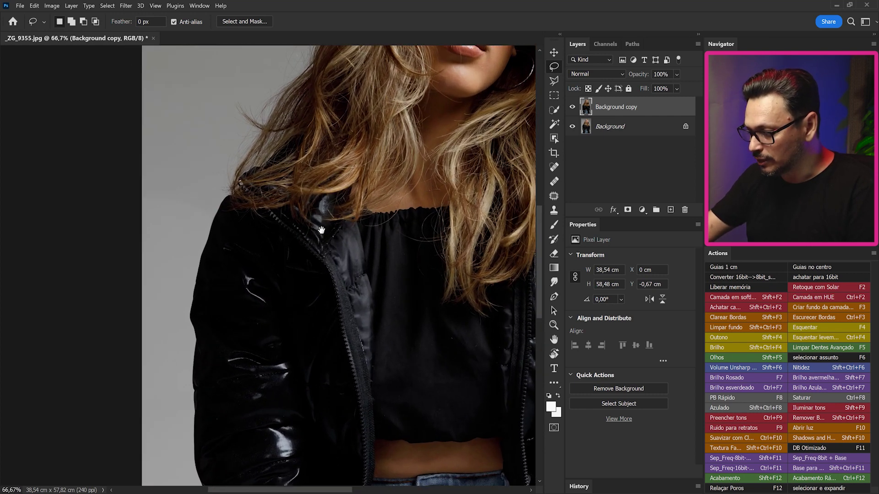
drag(320, 231, 343, 298)
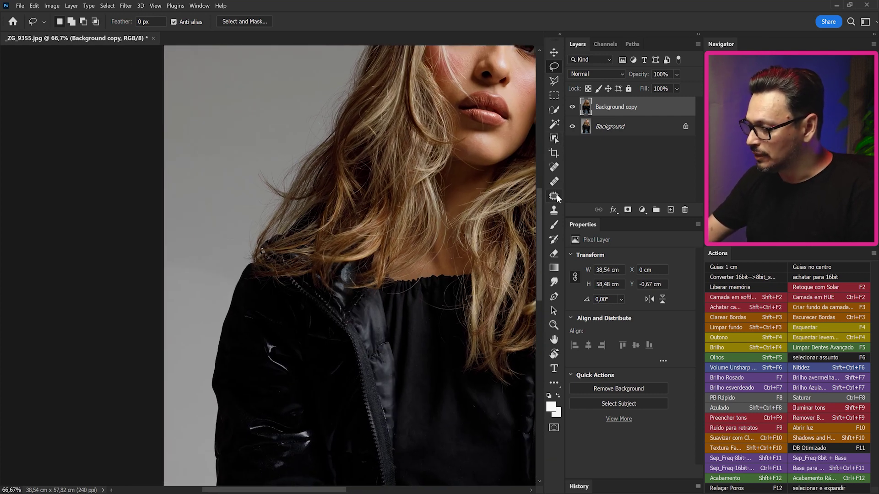
click(555, 196)
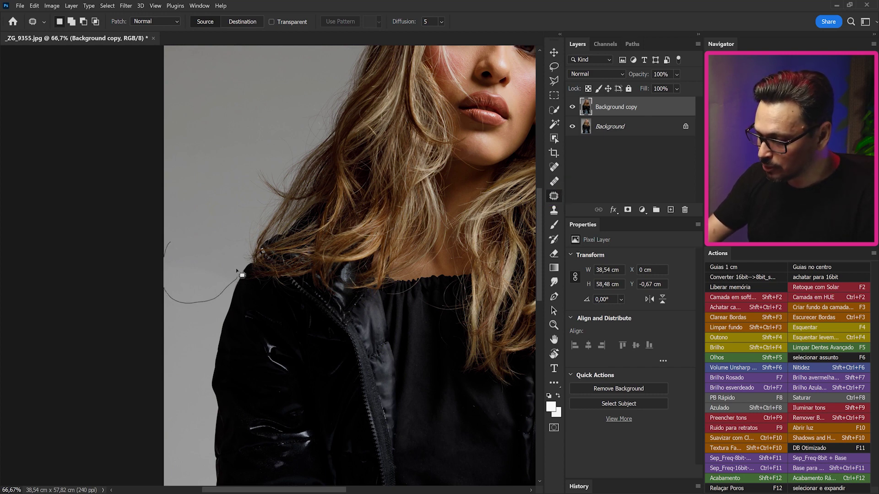
key(ctrl+0)
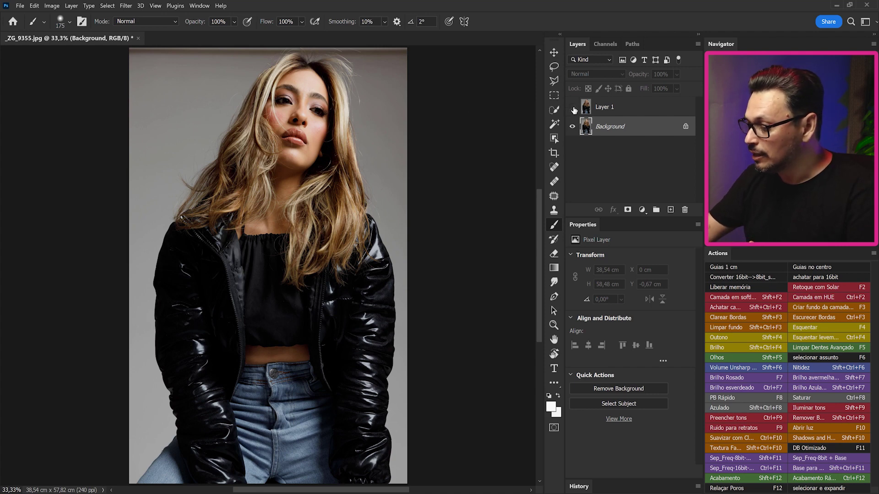
Toggle Layer 1's visibility to compare the finished composite against the original Background.
click(572, 105)
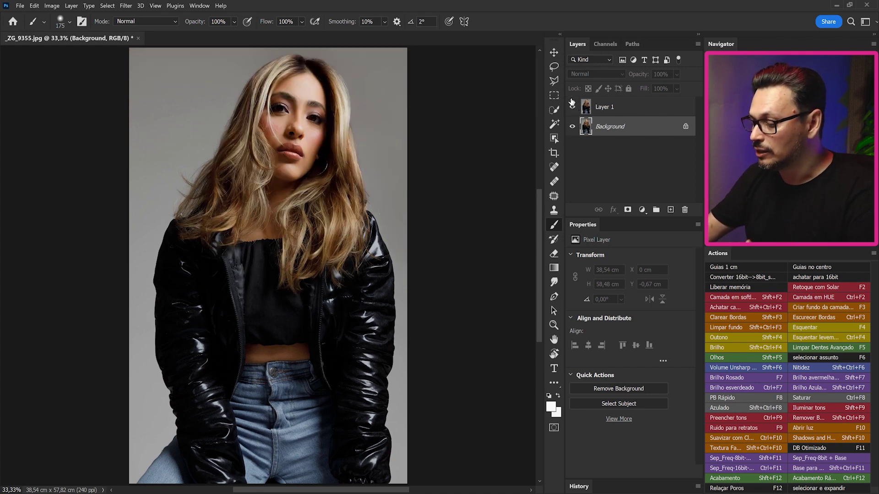